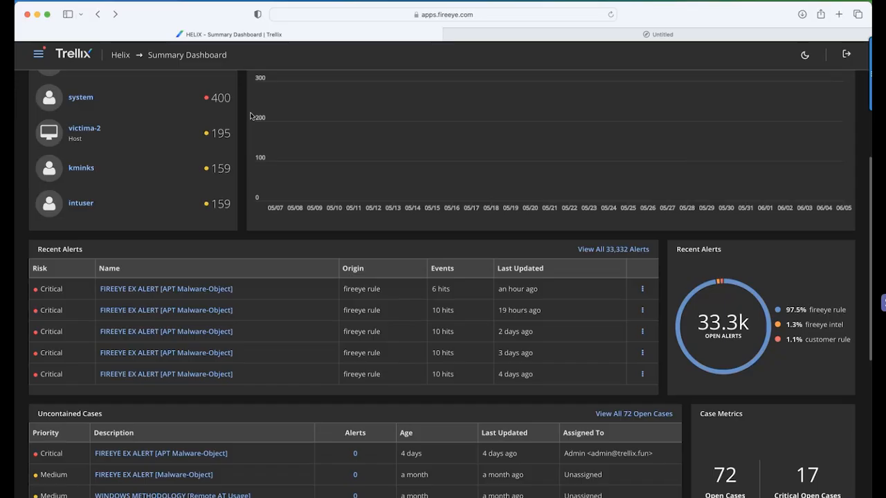
# Copy the Helix instance ID from the Summary Dashboard's web address
pyautogui.click(451, 14)
pyautogui.doubleClick(390, 14)
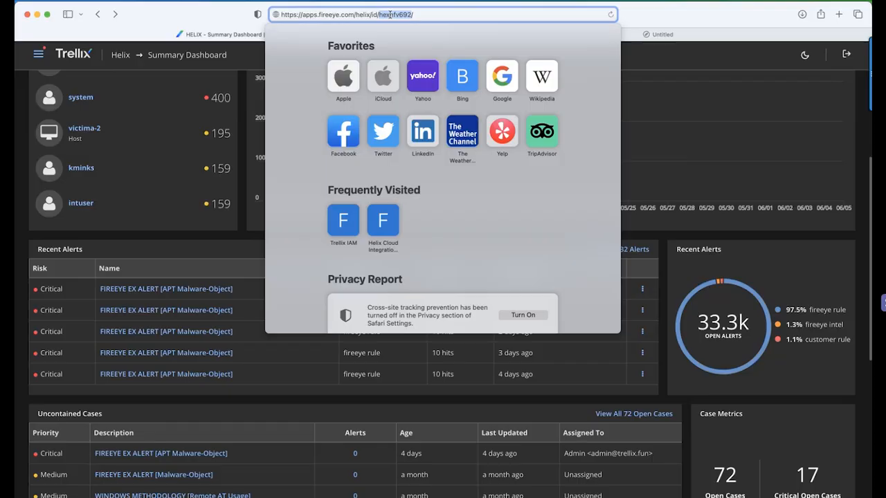
pyautogui.rightClick(390, 15)
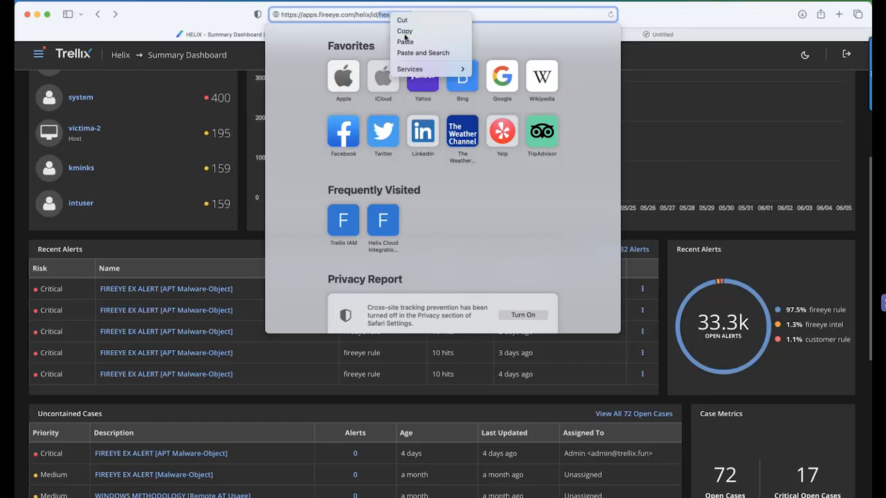
pyautogui.click(405, 31)
# Open the Helix Operational Dashboard and download the sensor certificate bundle
pyautogui.click(43, 55)
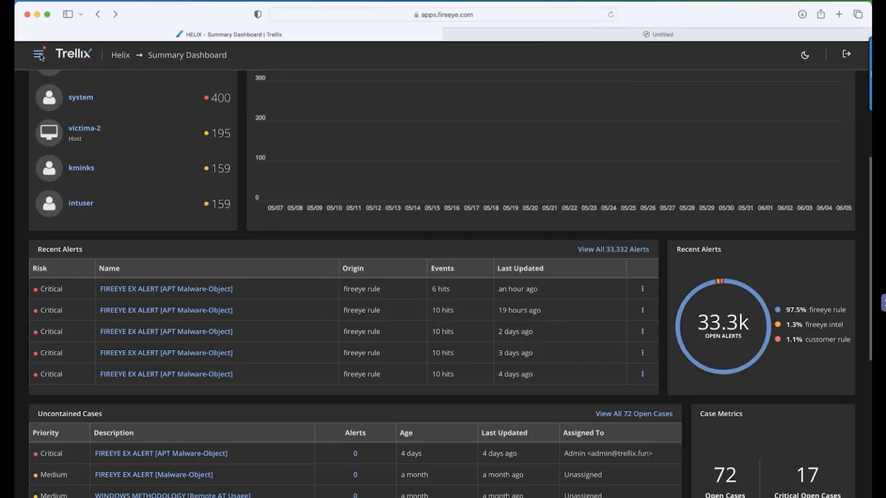
pyautogui.click(39, 54)
pyautogui.click(52, 200)
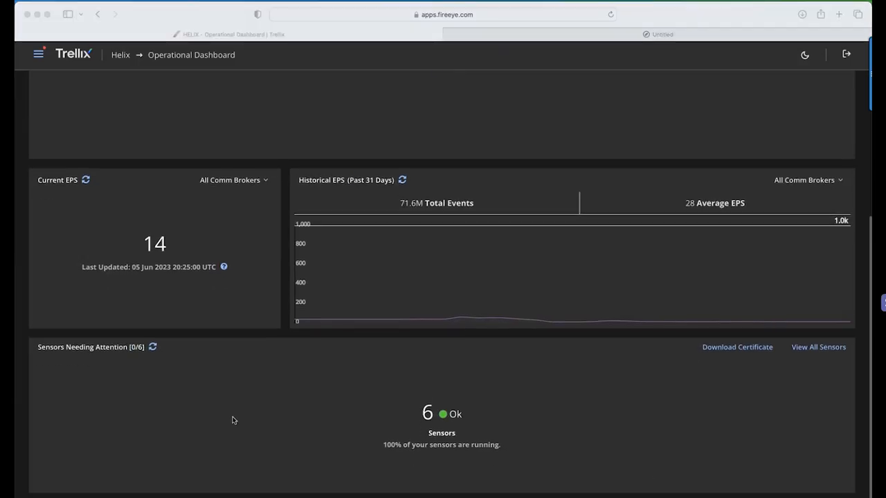
pyautogui.click(713, 350)
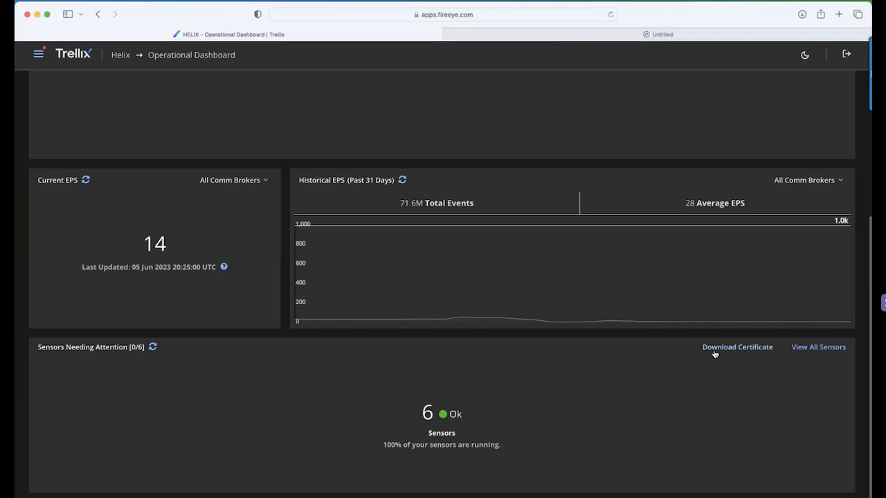
pyautogui.click(715, 350)
pyautogui.click(616, 317)
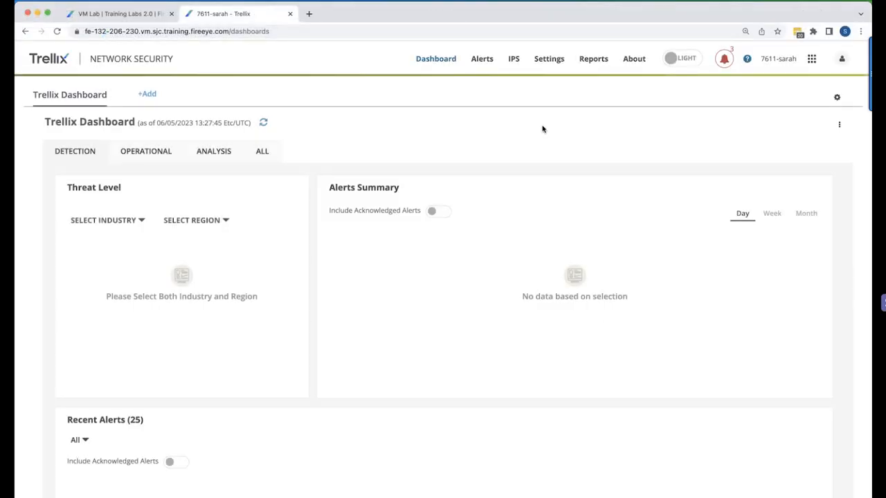
# In the Network Security appliance's Evidence Collector settings, set the VPC host name to the copied instance ID followed by .receiver.apps.fireeye.com
pyautogui.click(553, 62)
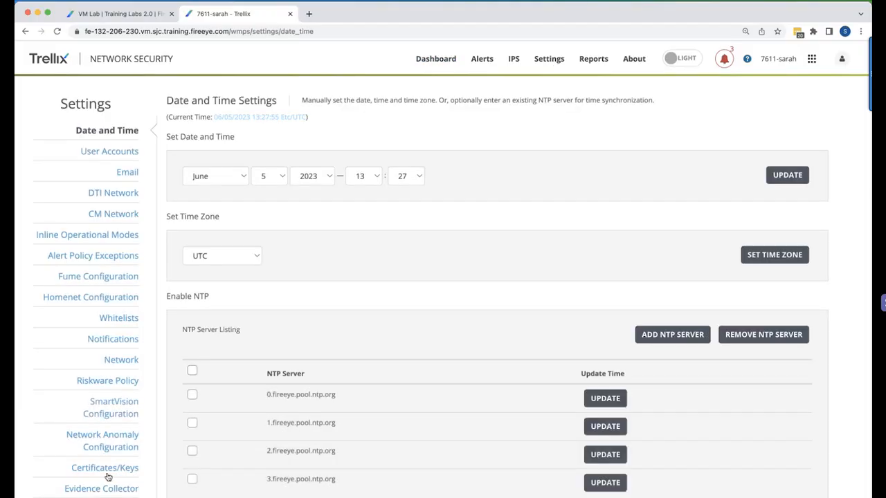
pyautogui.click(105, 490)
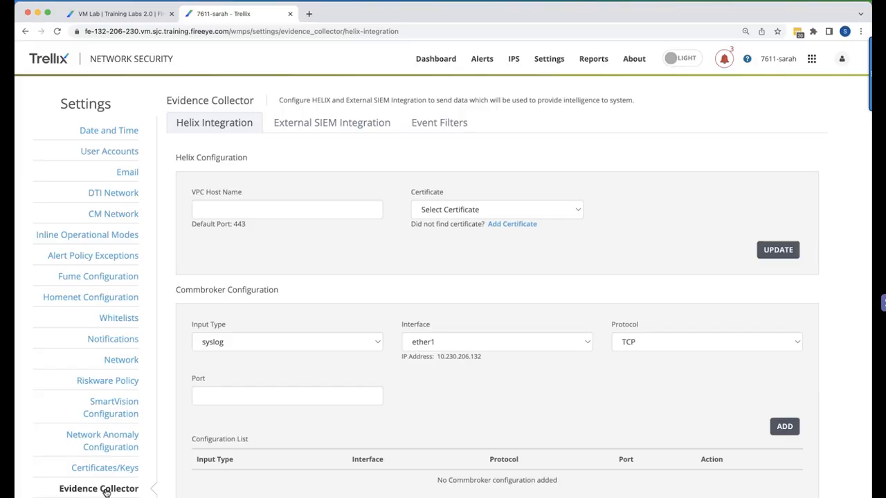
pyautogui.click(249, 211)
pyautogui.press('super+v')
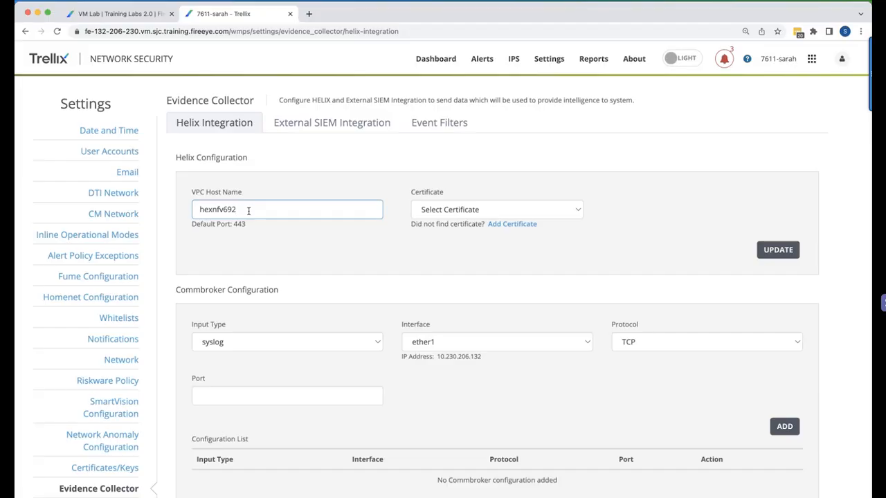
pyautogui.write('.receiver.apps.fireeye.com')
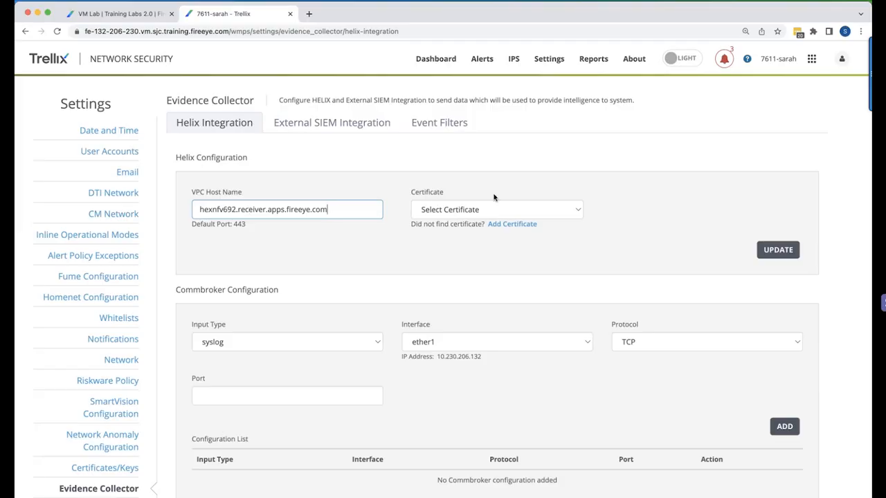
# Add the certificate bootstrap.pem with the private key file bootstrap, name it helix-cert, and save the Helix configuration
pyautogui.click(503, 227)
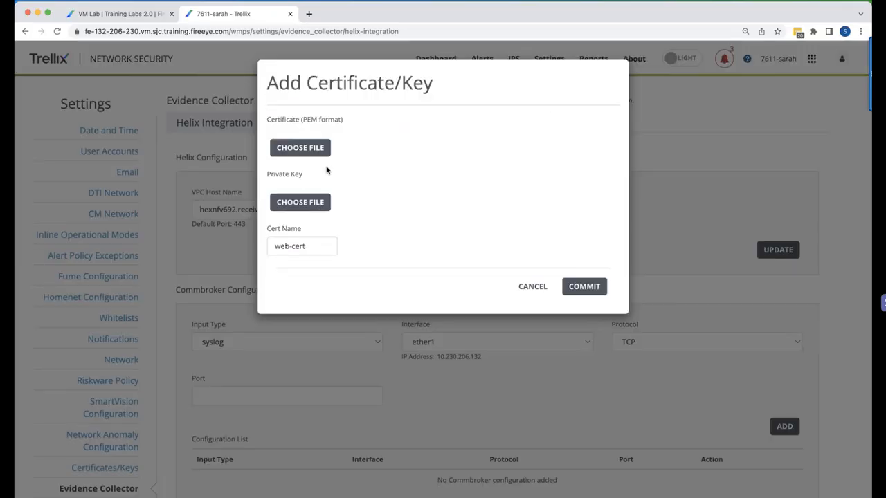
pyautogui.click(301, 149)
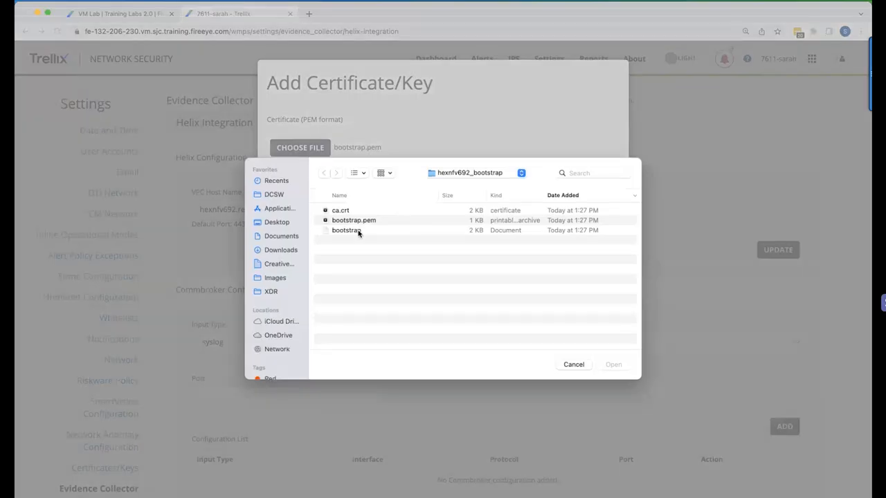
pyautogui.doubleClick(346, 231)
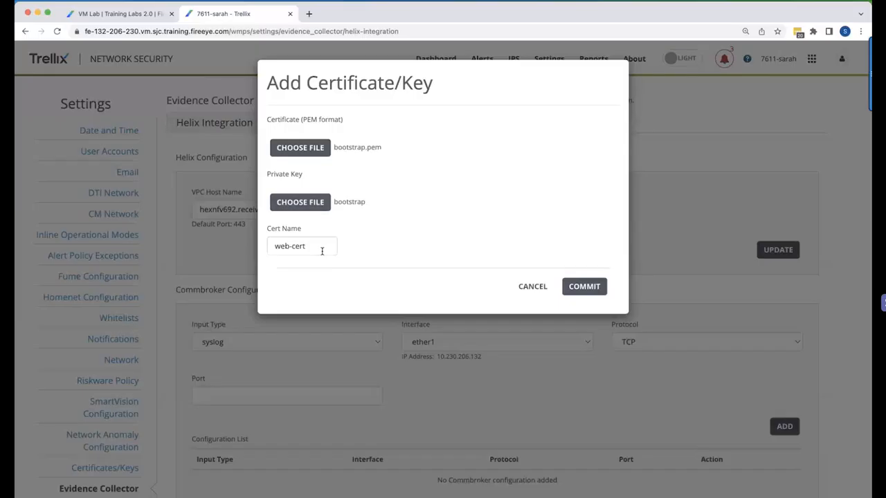
pyautogui.doubleClick(283, 247)
pyautogui.write('helix')
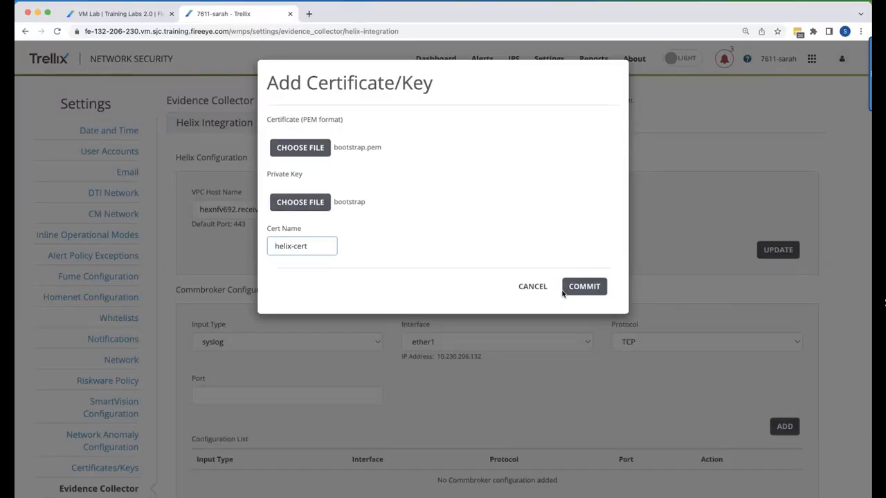
pyautogui.click(582, 287)
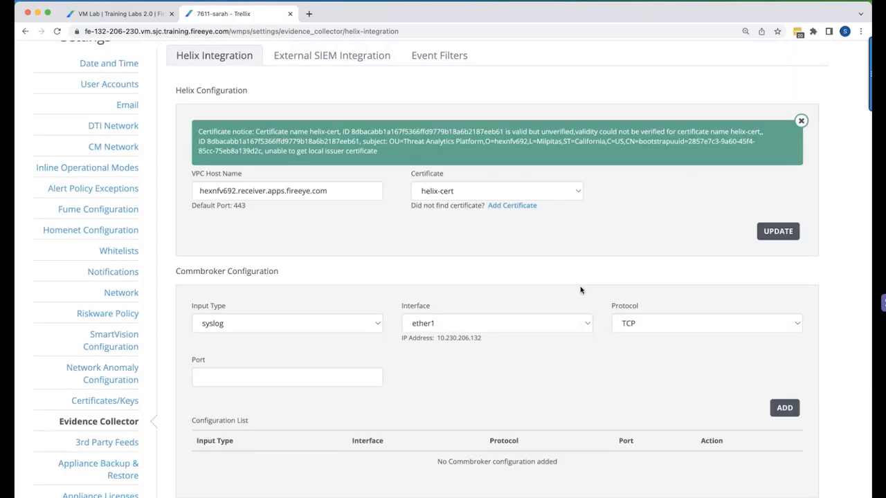
pyautogui.click(782, 232)
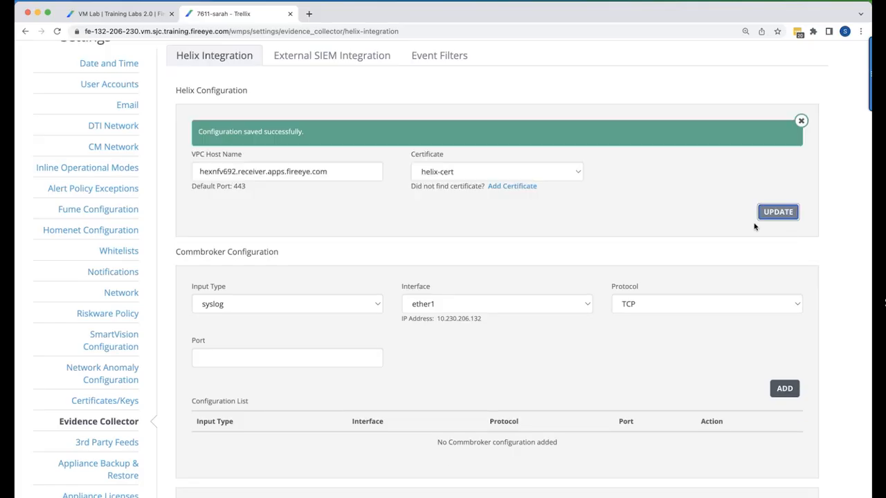
# Turn on Tapsender in the Evidence Collector's enable settings
pyautogui.scroll(2, 355, 167)
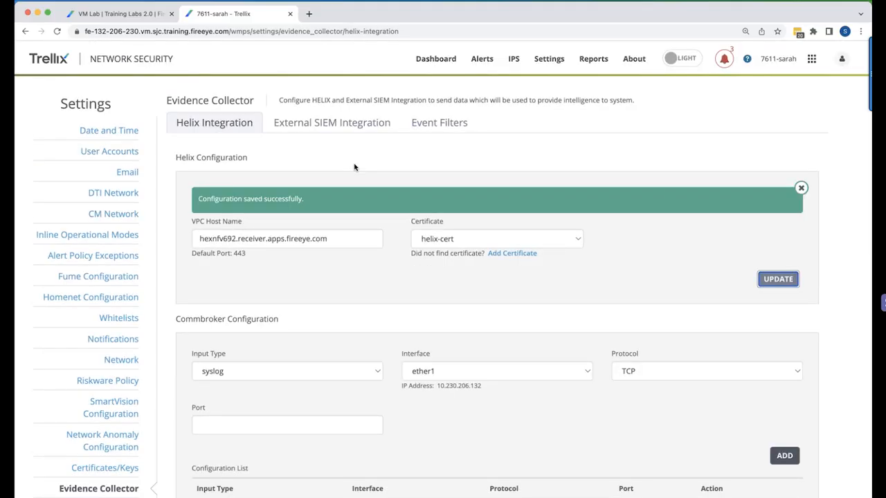
pyautogui.scroll(-6, 354, 166)
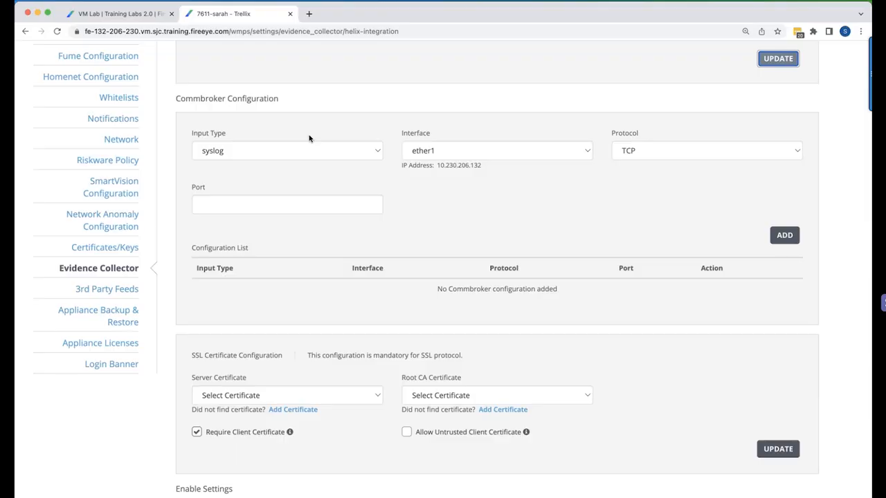
pyautogui.scroll(-2, 310, 139)
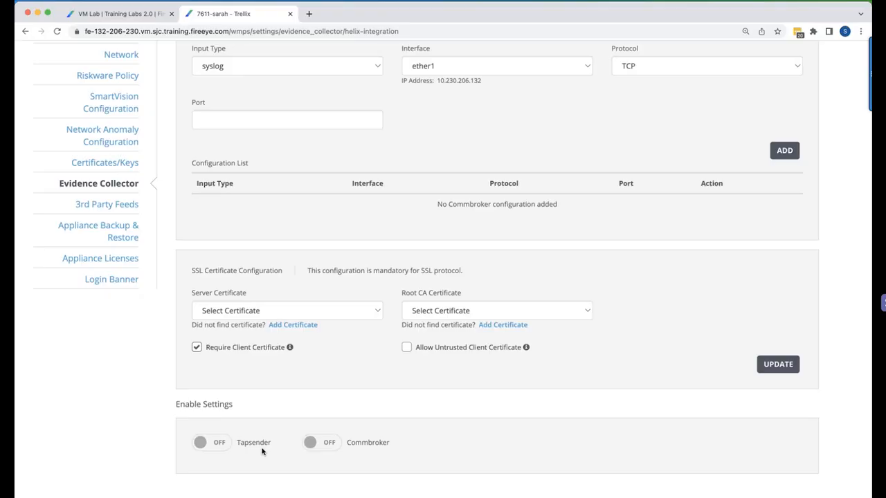
pyautogui.click(214, 441)
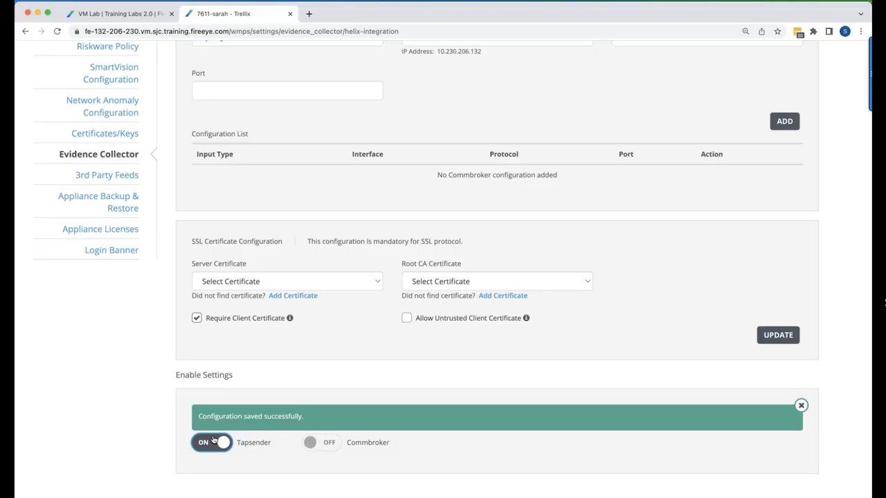
# Add a Commbroker configuration with syslog input on interface ether1, using TCP and port 514
pyautogui.scroll(3, 214, 438)
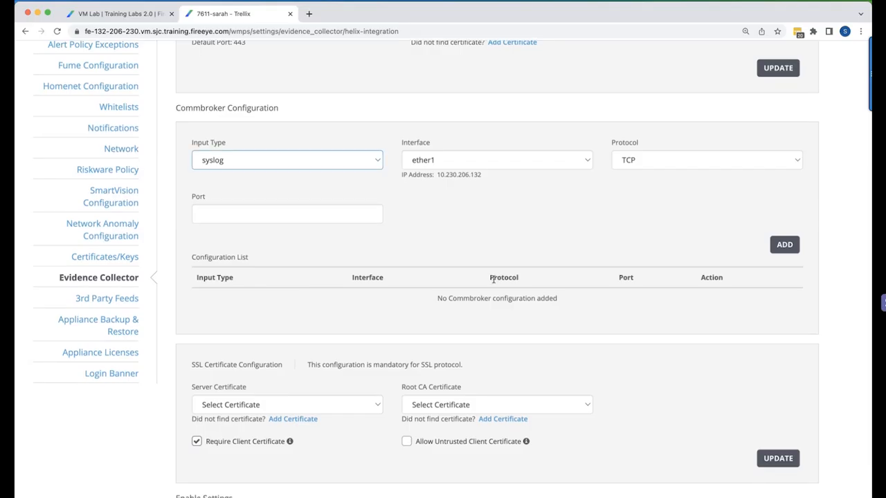
pyautogui.click(351, 166)
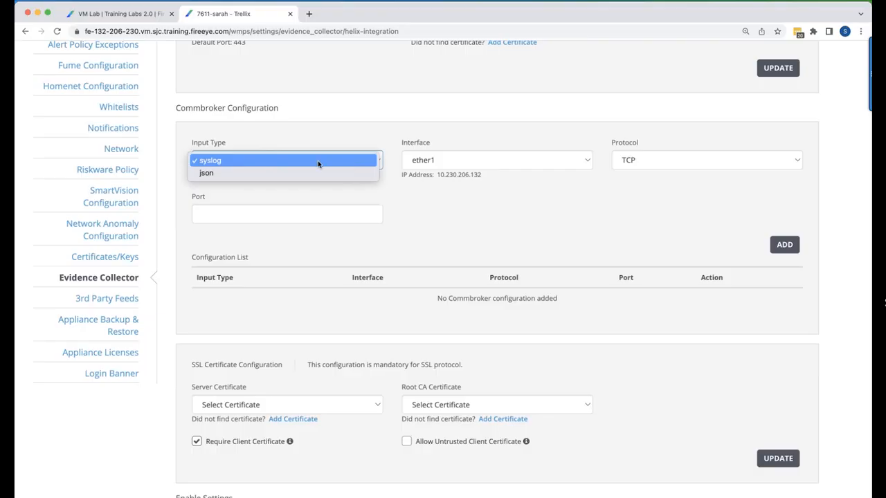
pyautogui.click(319, 163)
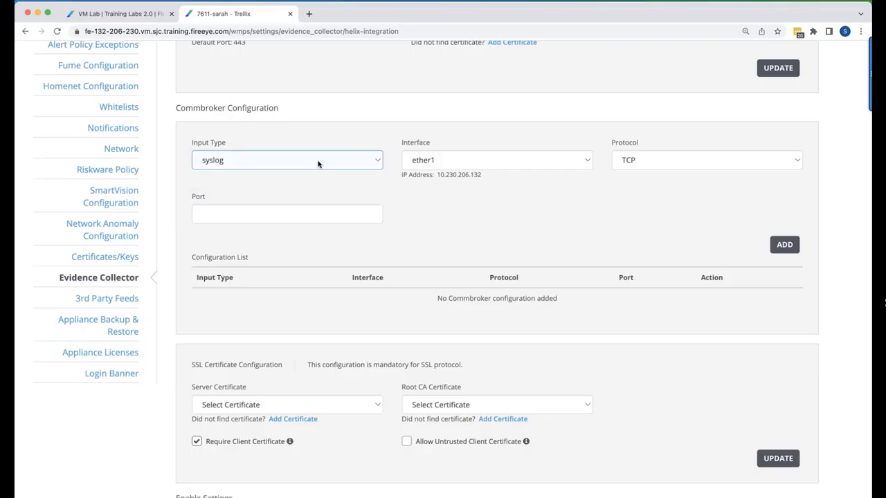
pyautogui.click(444, 168)
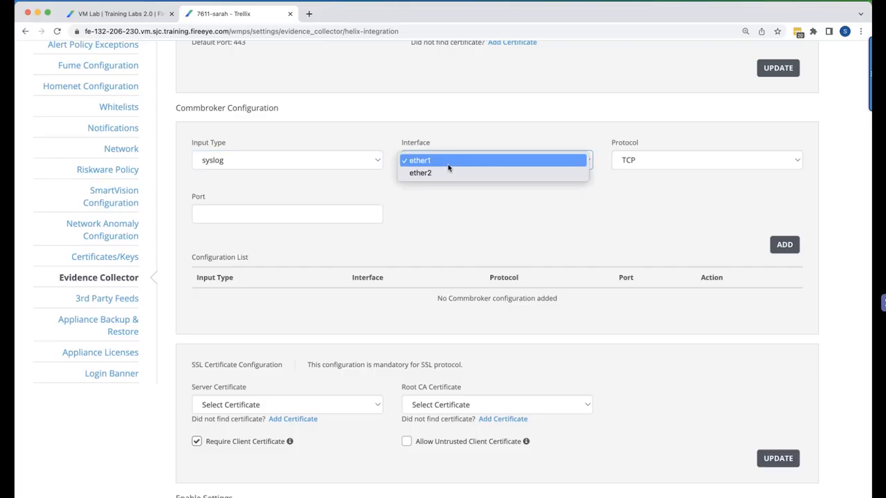
pyautogui.click(448, 166)
pyautogui.click(690, 165)
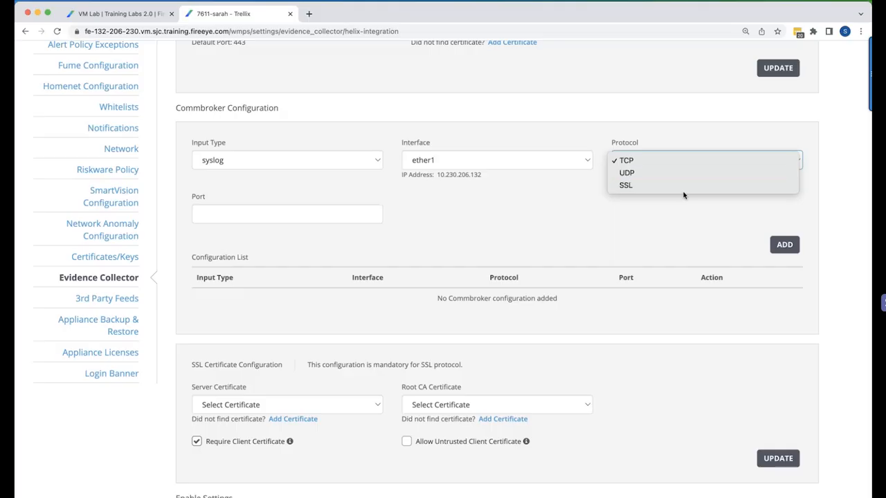
pyautogui.click(682, 161)
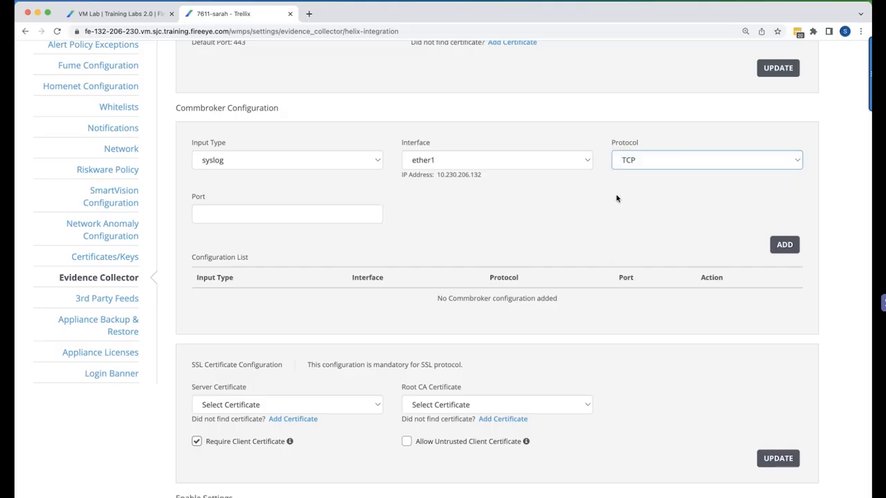
pyautogui.click(311, 216)
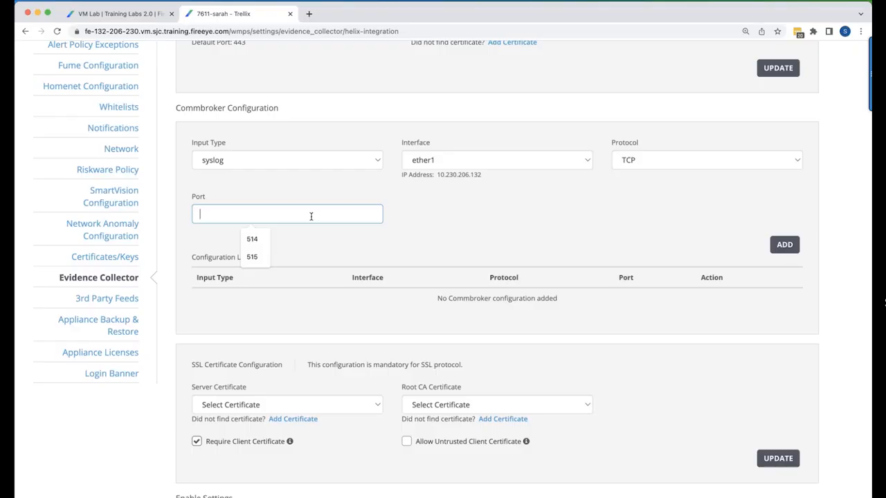
pyautogui.write('514')
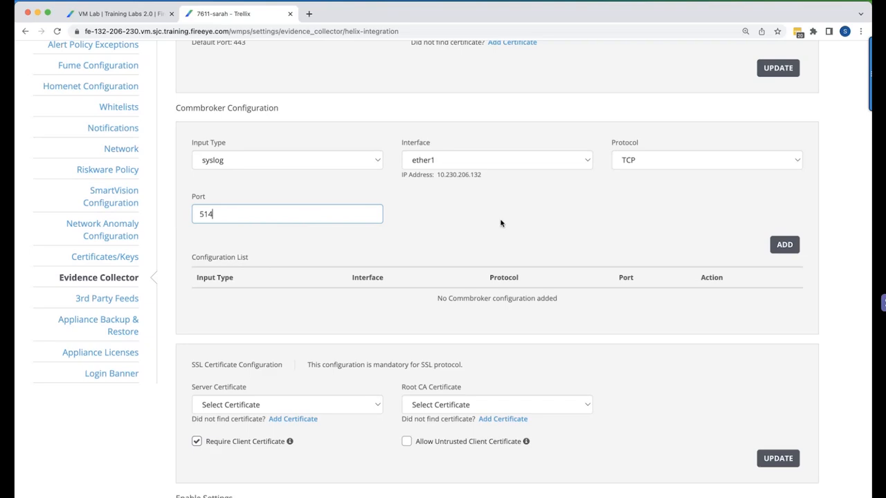
pyautogui.click(787, 246)
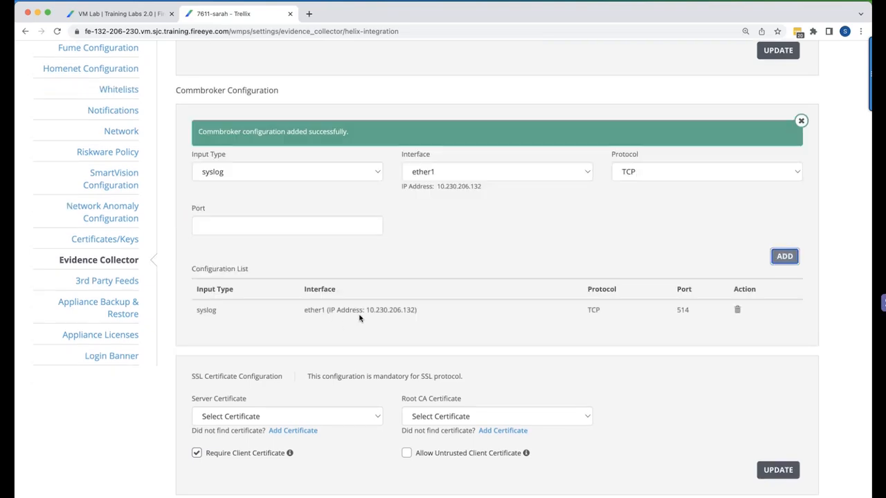
# Add a second Commbroker configuration with json input on ether1, using TCP and port 515
pyautogui.click(247, 172)
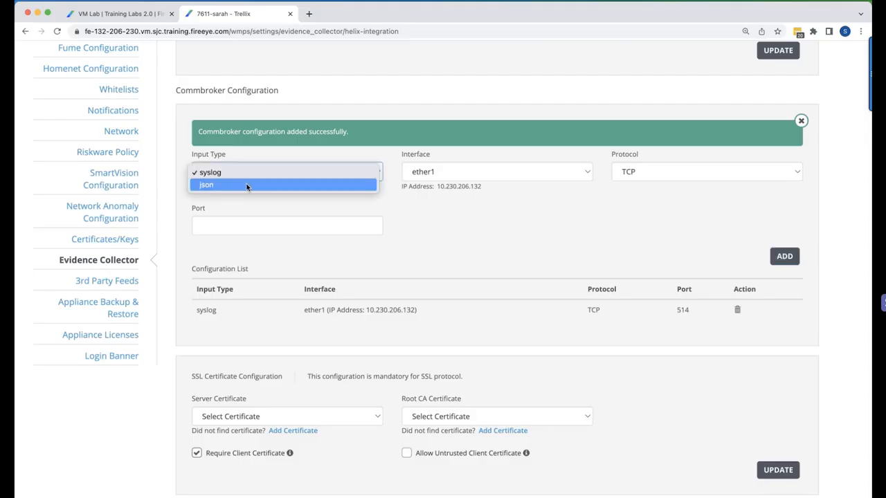
pyautogui.click(246, 186)
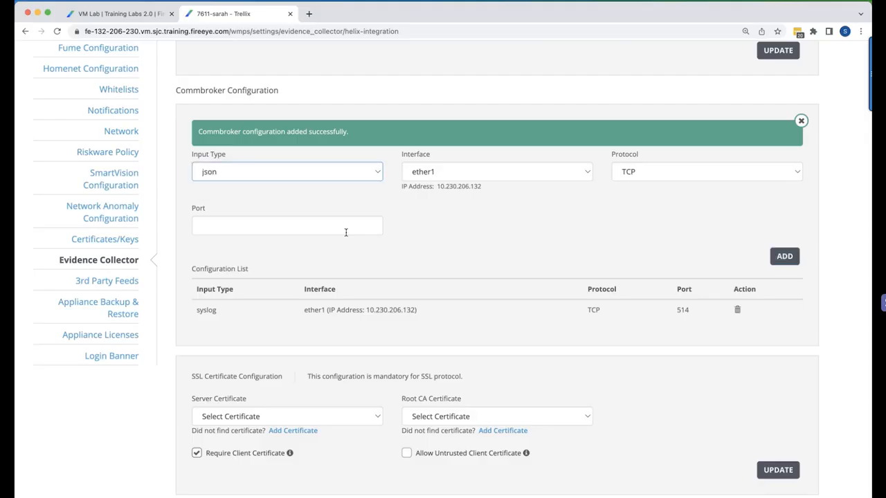
pyautogui.click(284, 224)
pyautogui.write('51')
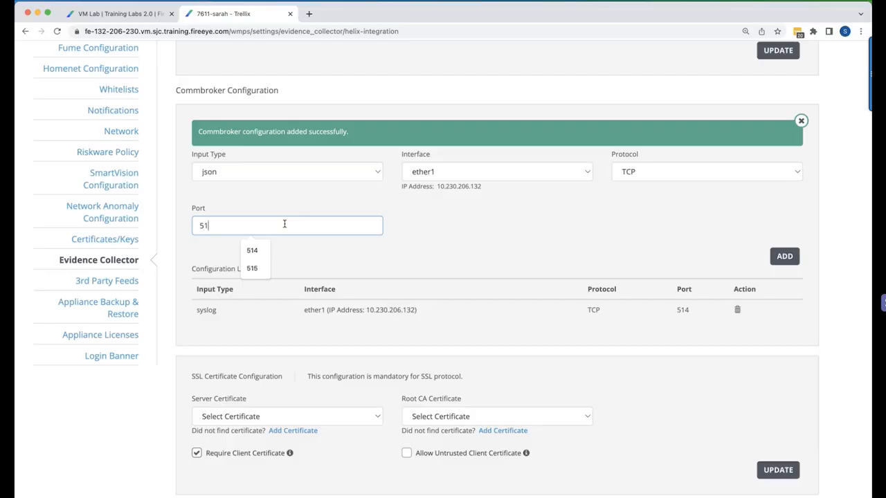
pyautogui.write('5')
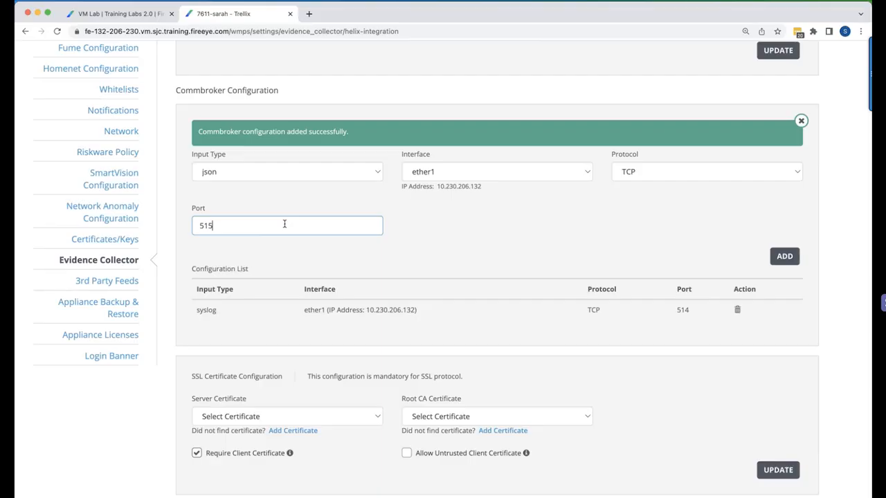
pyautogui.click(785, 257)
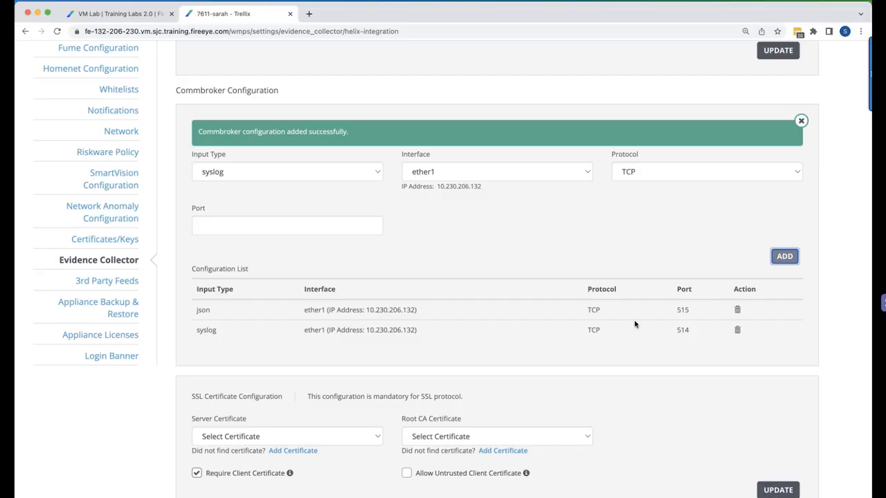
# Turn on Commbroker in the Evidence Collector's enable settings
pyautogui.scroll(-5, 635, 324)
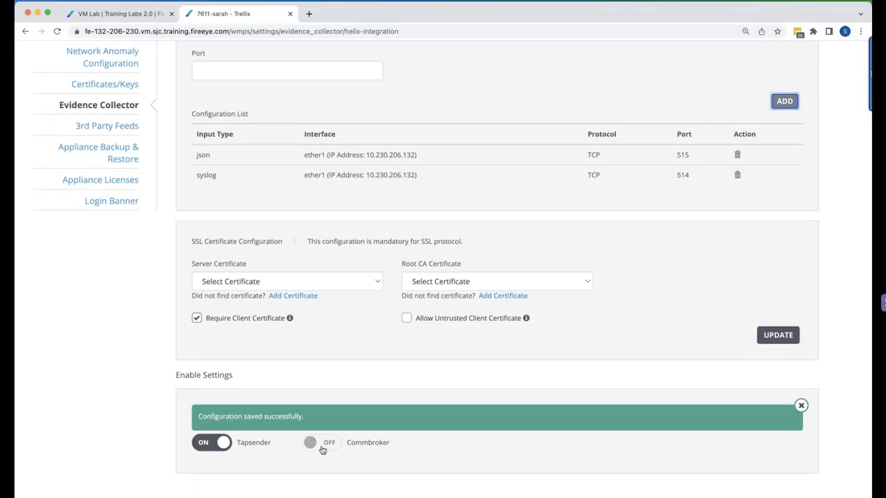
pyautogui.click(319, 442)
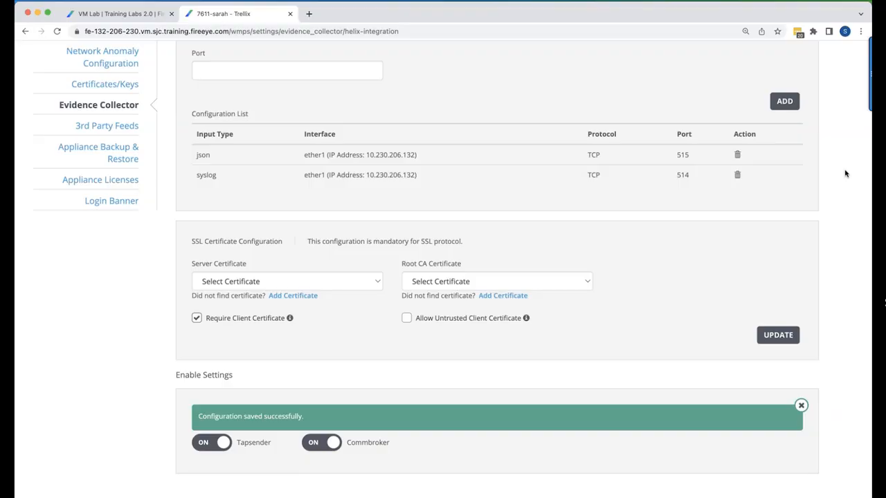
# Look up the appliance's hostname in its account details and locate the matching entry on Helix's Sensors page in Safari
pyautogui.scroll(5, 846, 172)
pyautogui.click(842, 61)
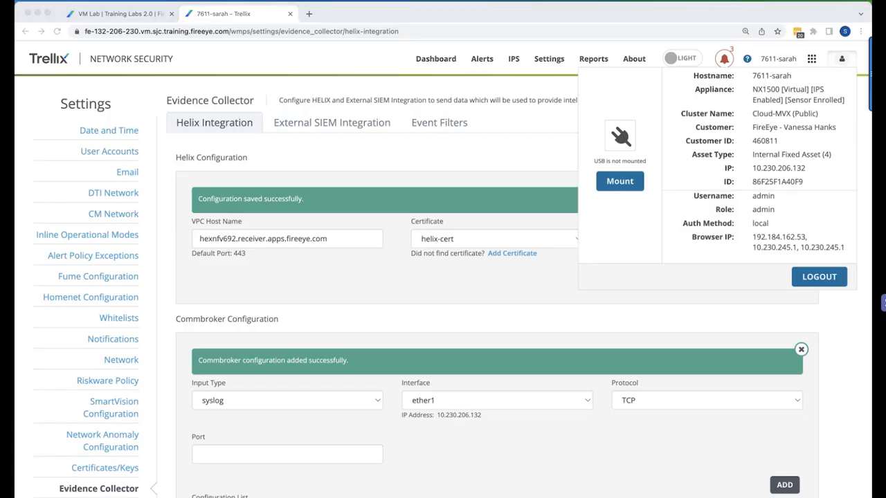
pyautogui.press('super+Tab')
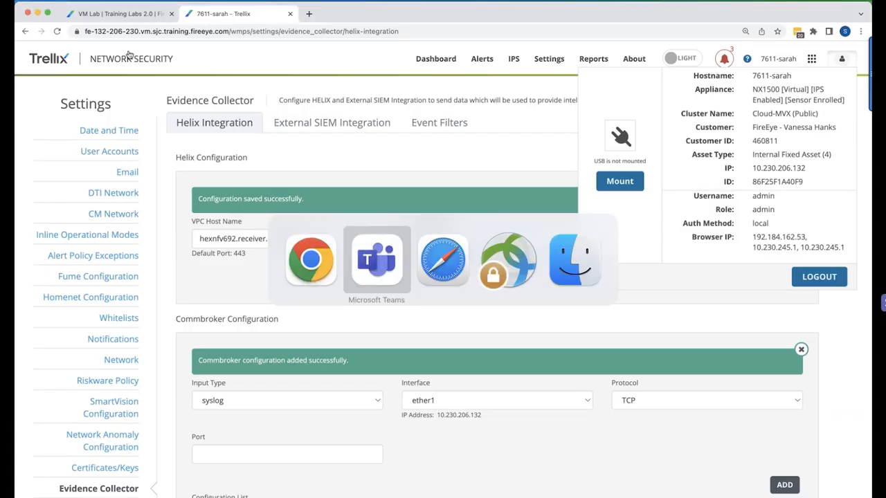
pyautogui.press('super+Tab')
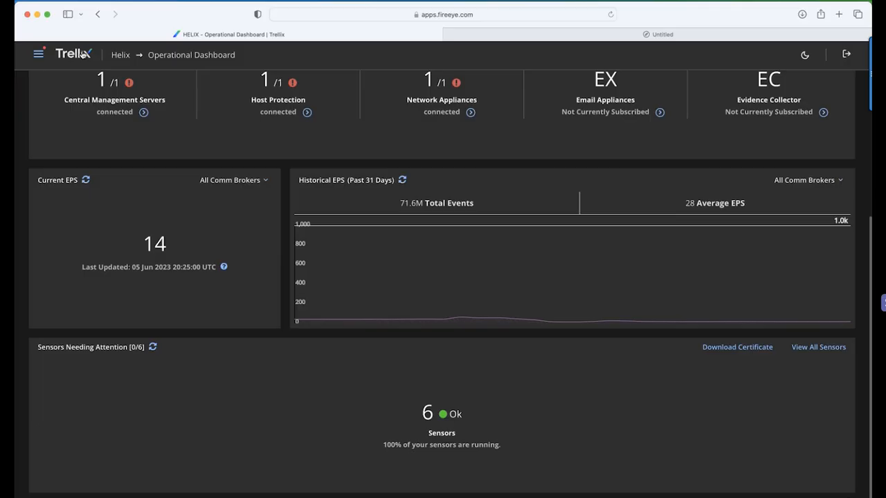
pyautogui.click(40, 57)
pyautogui.click(44, 396)
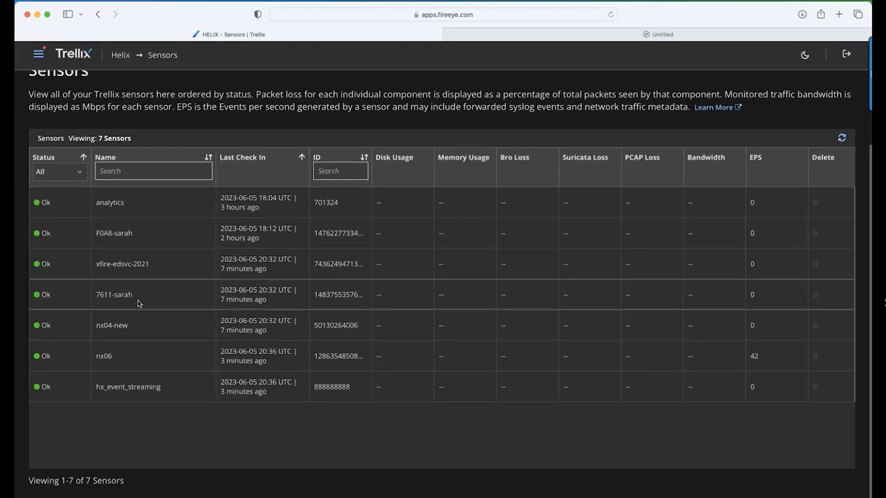
pyautogui.moveTo(102, 296); pyautogui.dragTo(133, 298)
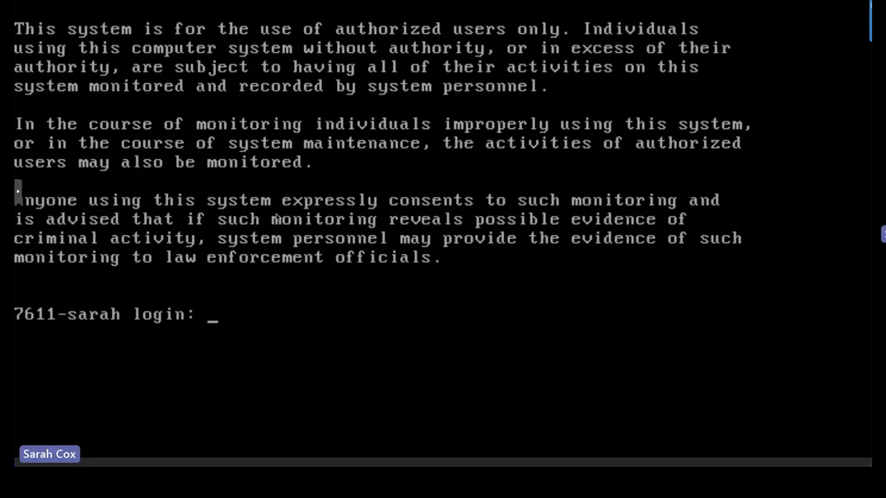
# Log in to the appliance's command line console as admin with the account password
pyautogui.write('admin')
pyautogui.press('Return')
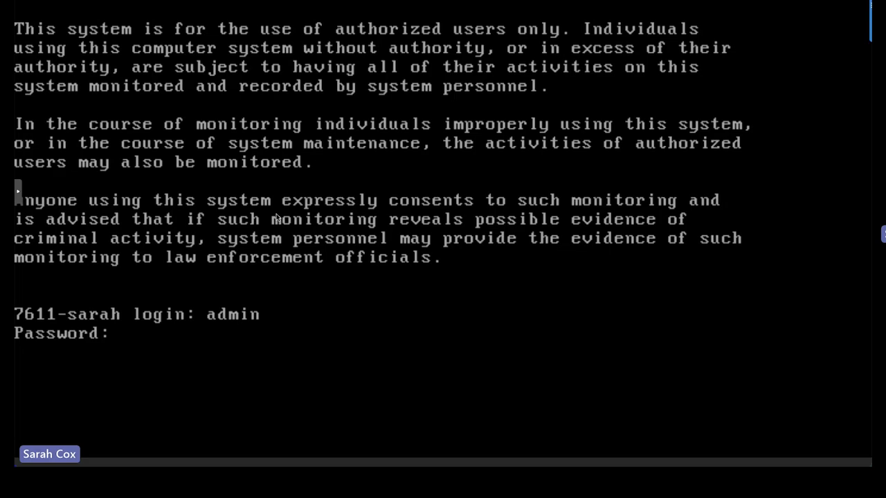
pyautogui.press('Return')
# Enter privileged mode with enable and open configuration mode with configure terminal
pyautogui.write('enable')
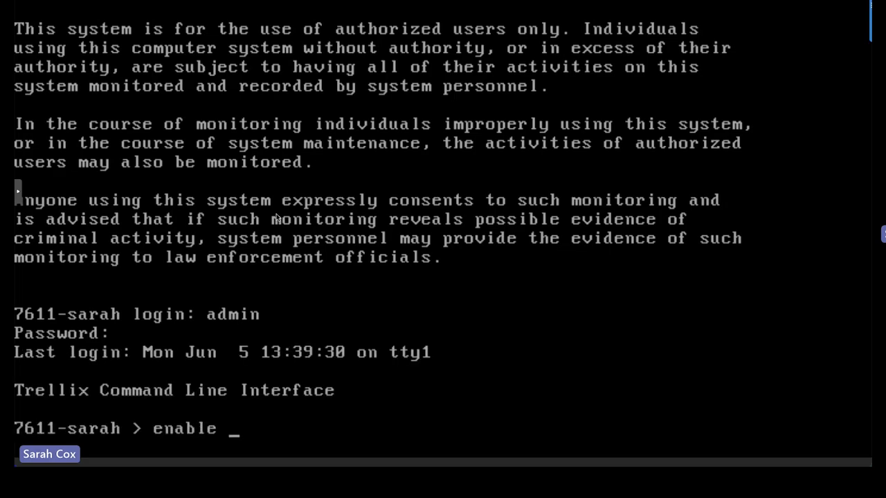
pyautogui.press('Return')
pyautogui.write('configure c')
pyautogui.write('erminal')
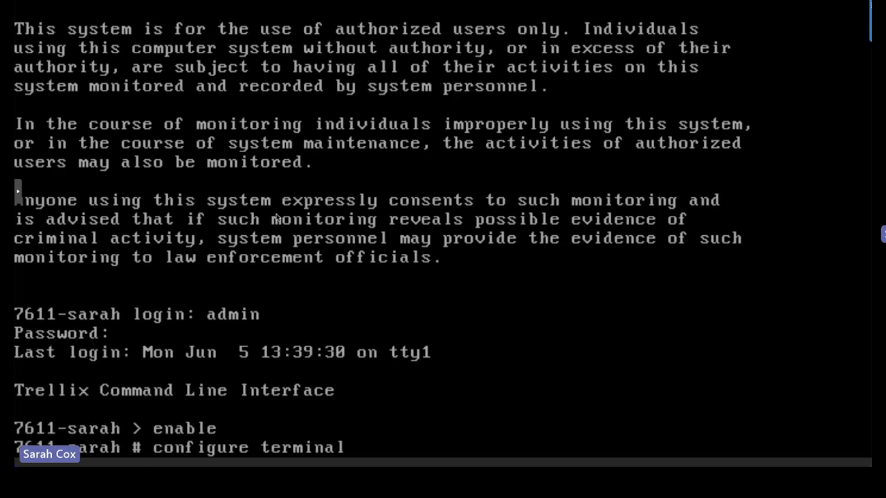
pyautogui.press('Return')
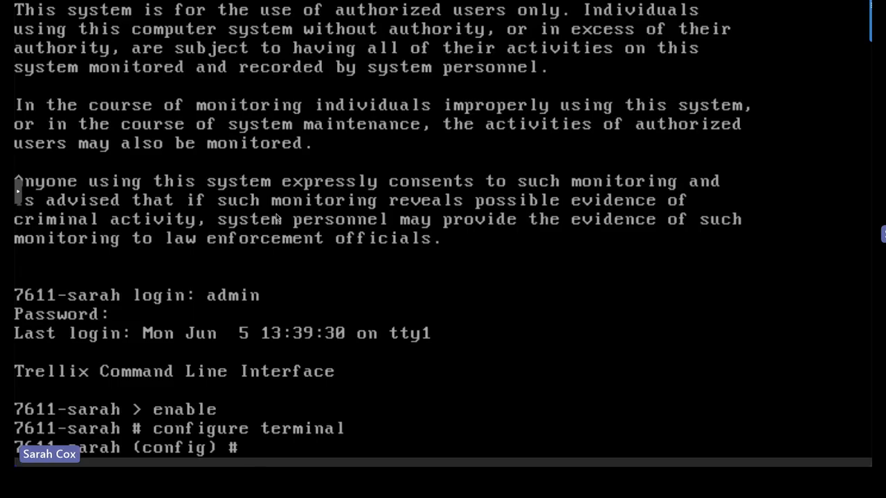
# Display the Tapsender input and output statistics with the command show tapsender stats
pyautogui.write('show ta')
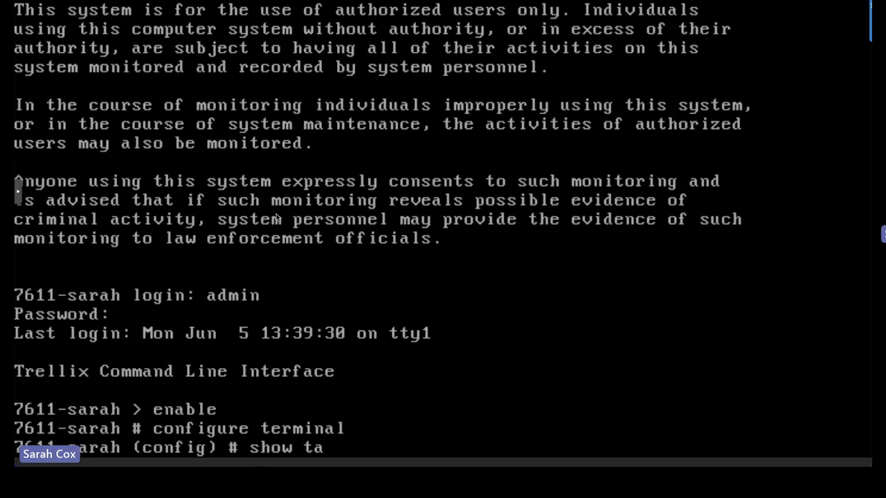
pyautogui.write('psender sats')
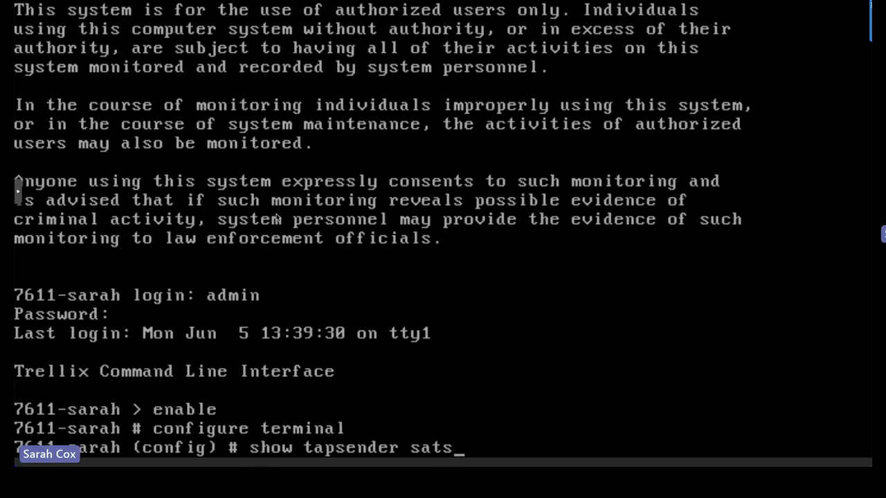
pyautogui.press('BackSpace')
pyautogui.press('BackSpace')
pyautogui.press('BackSpace')
pyautogui.write('tats')
pyautogui.press('Return')
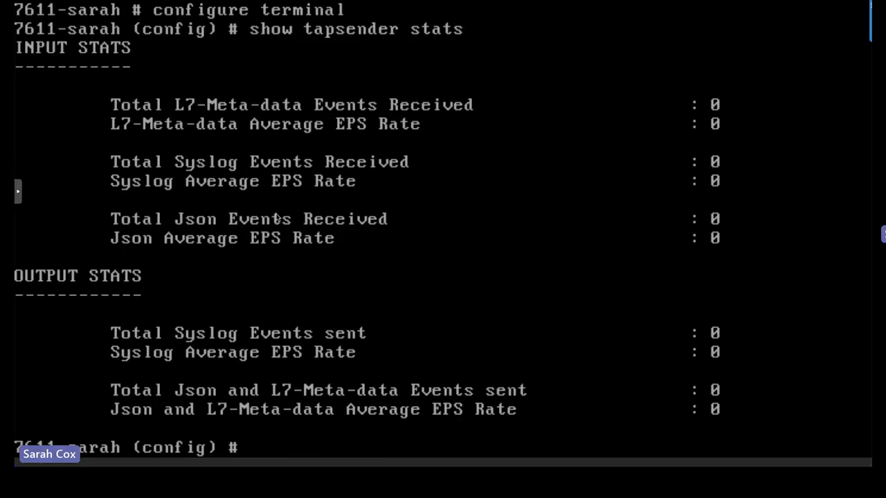